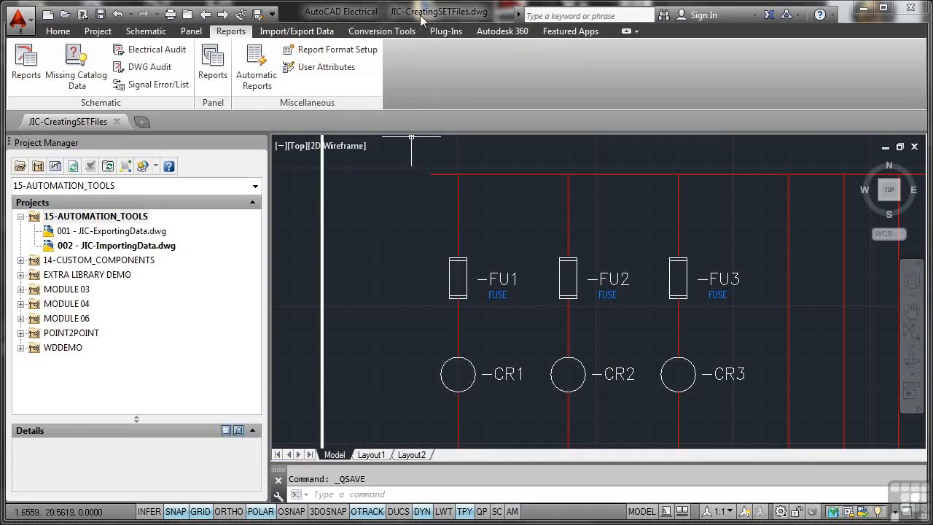
# Step: Add the active drawing JIC-CreatingSETFiles.dwg to the 15-AUTOMATION_TOOLS project
pyautogui.click(97, 217)
pyautogui.rightClick(97, 219)
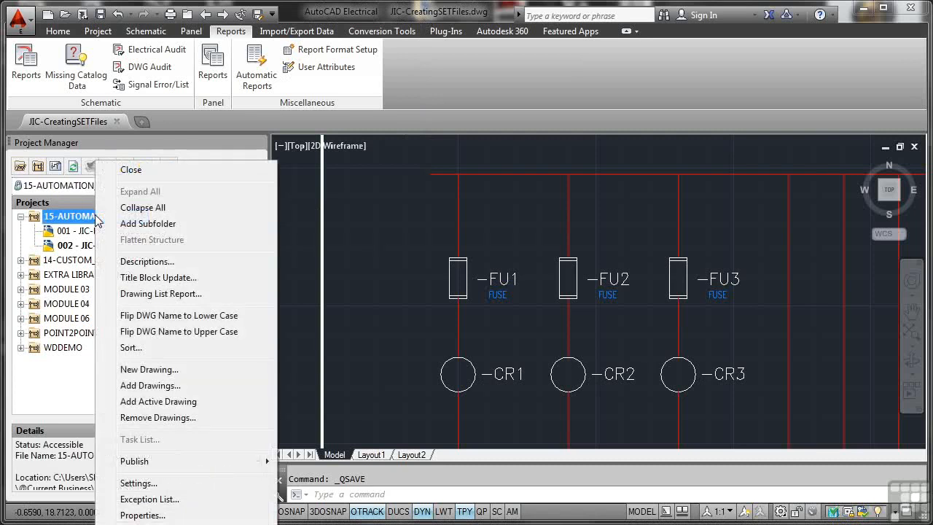
pyautogui.click(162, 403)
pyautogui.click(430, 296)
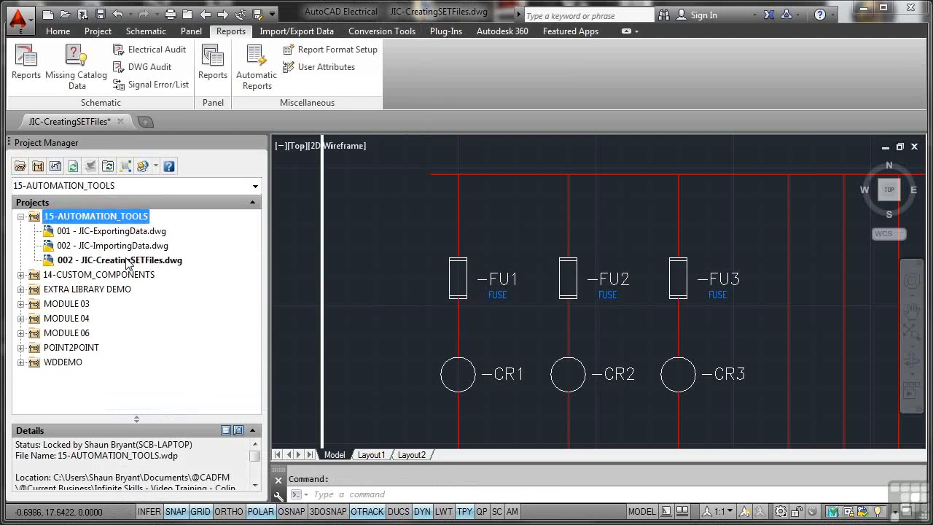
# Step: Set the sheet value of JIC-CreatingSETFiles.dwg to 003 in its drawing properties
pyautogui.rightClick(127, 261)
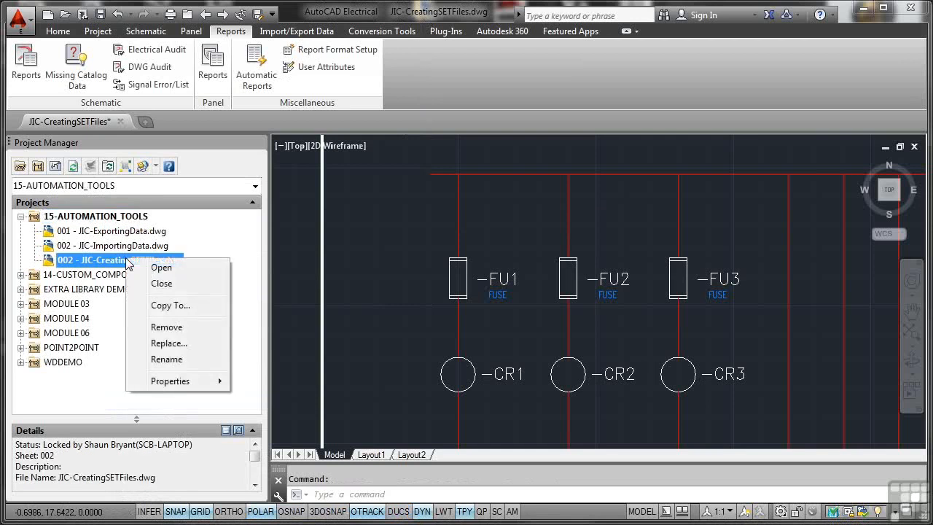
pyautogui.moveTo(162, 382)
pyautogui.click(288, 382)
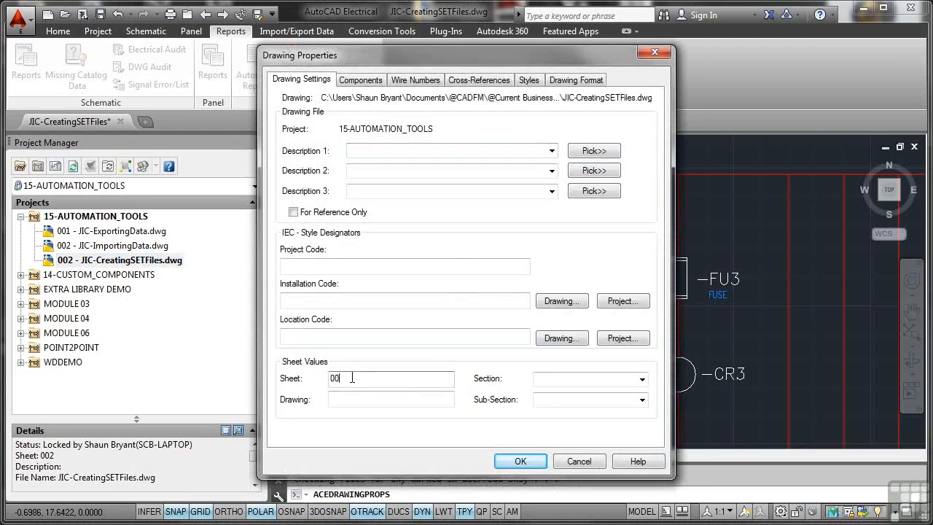
pyautogui.write('3')
pyautogui.press('Return')
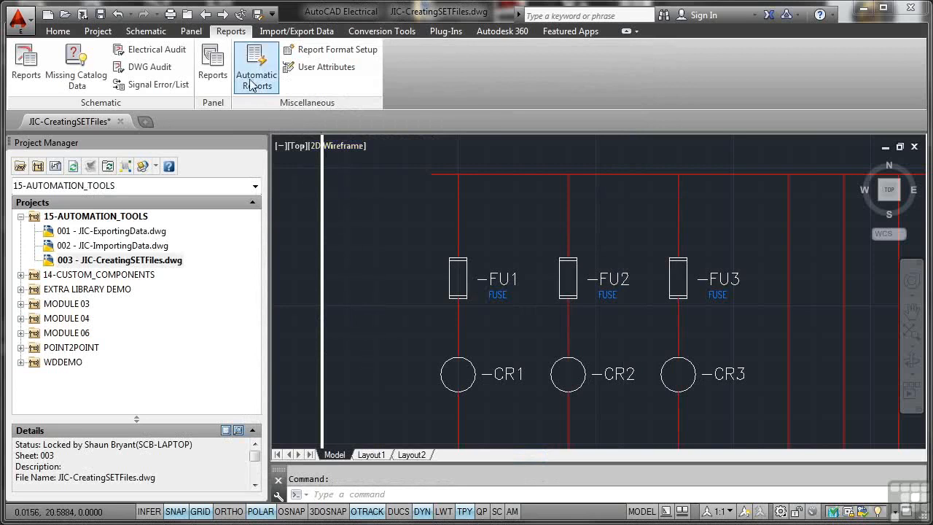
# Step: Start a report format setup for the schematic Component report with the Schematic category
pyautogui.click(314, 50)
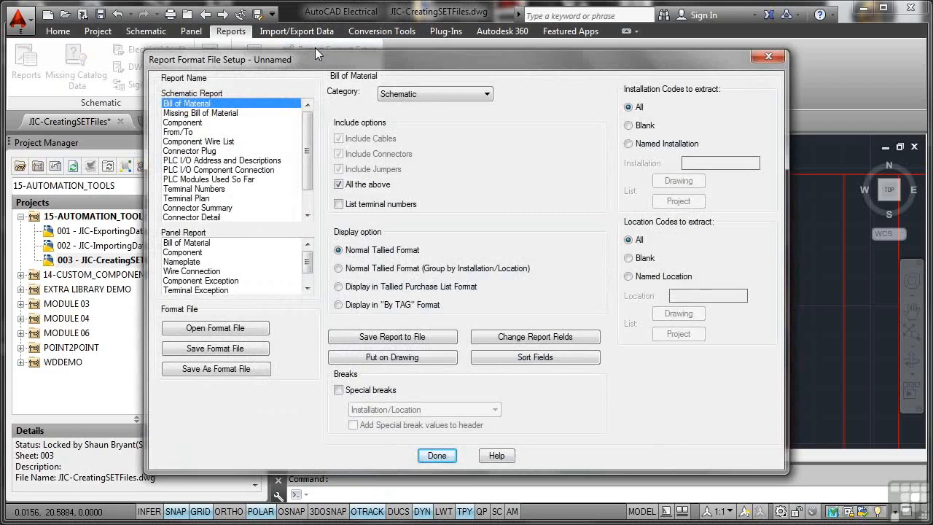
pyautogui.click(192, 123)
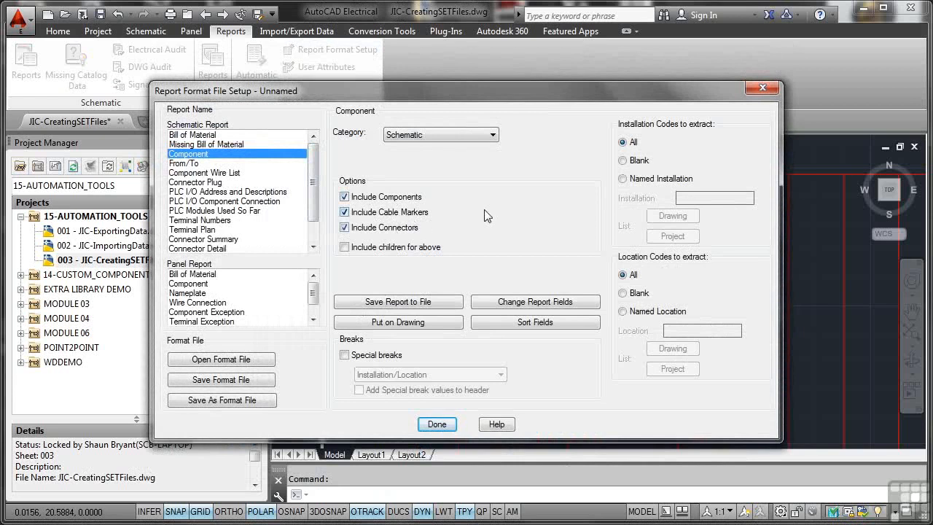
pyautogui.click(494, 137)
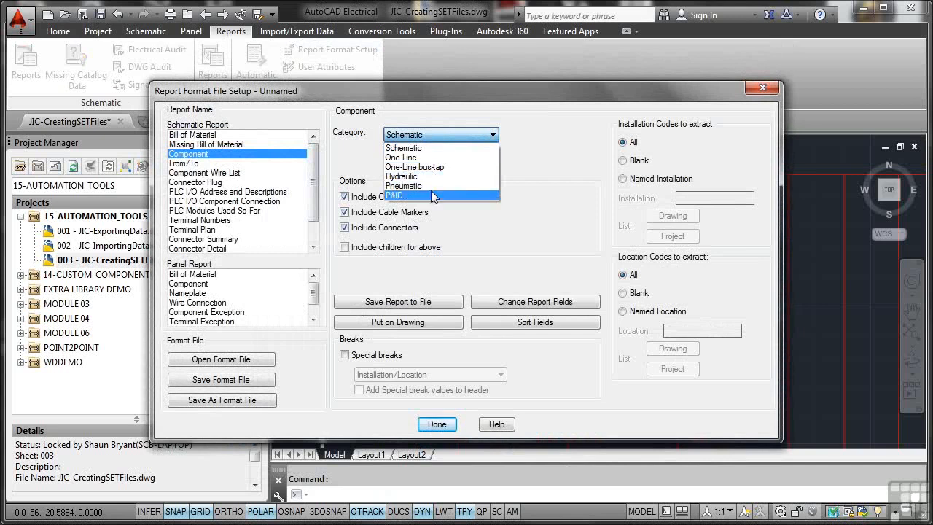
pyautogui.click(428, 149)
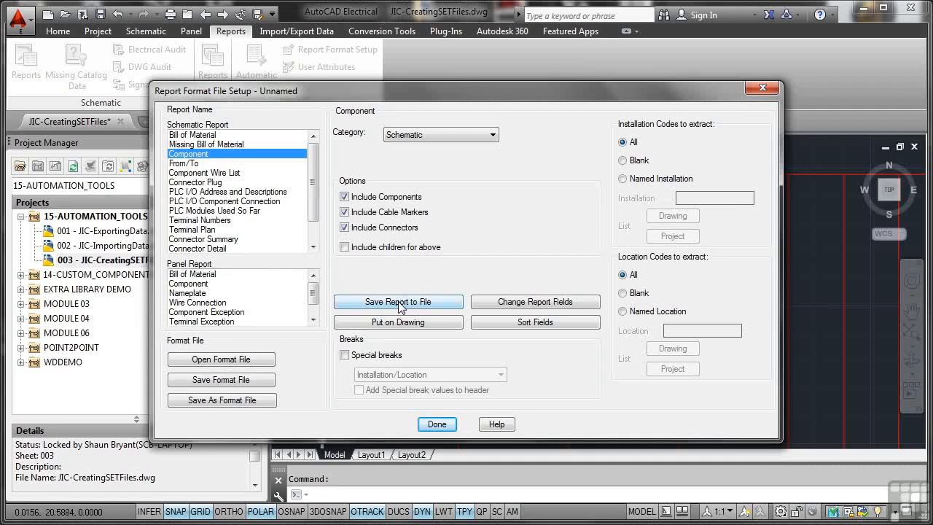
# Step: Examine the Component report's data fields and its sort field settings
pyautogui.click(494, 303)
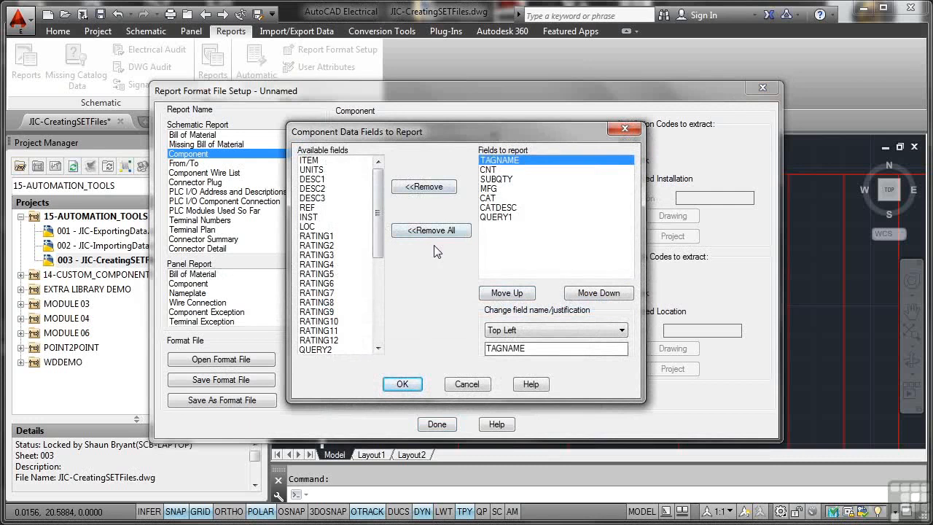
pyautogui.click(464, 384)
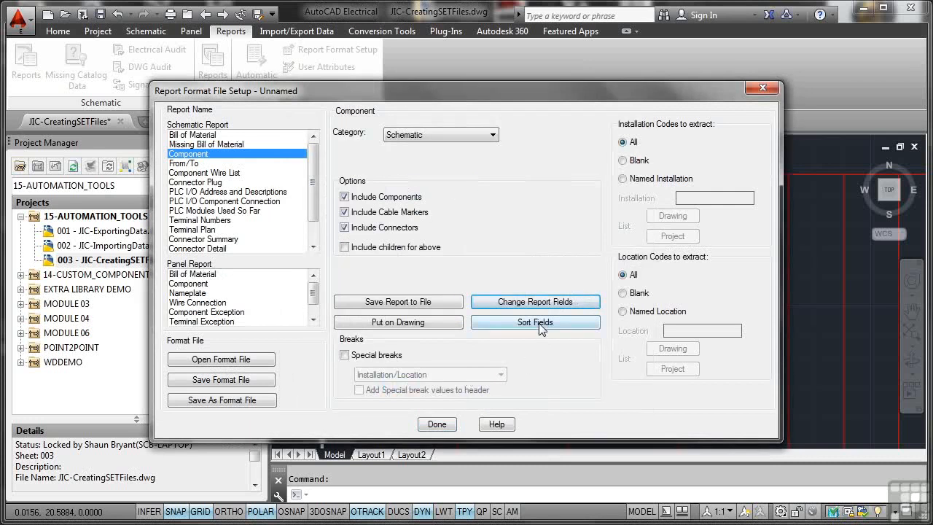
pyautogui.click(539, 323)
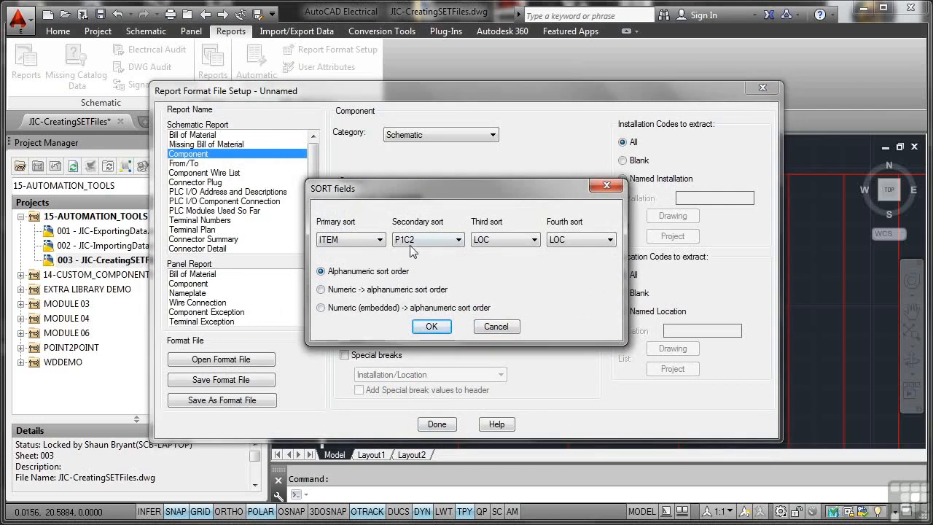
pyautogui.click(429, 326)
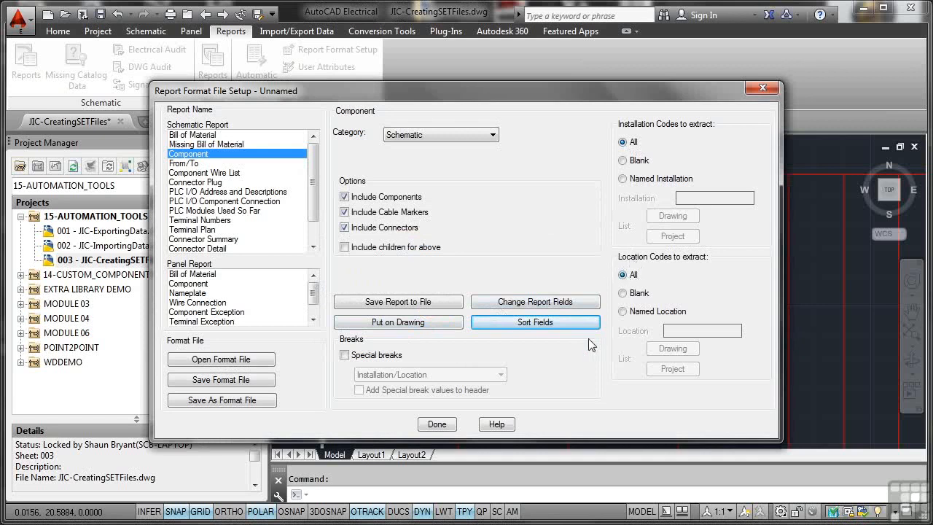
# Step: Set the report's drawing table to Insert New and give its column labels colour 140
pyautogui.click(392, 324)
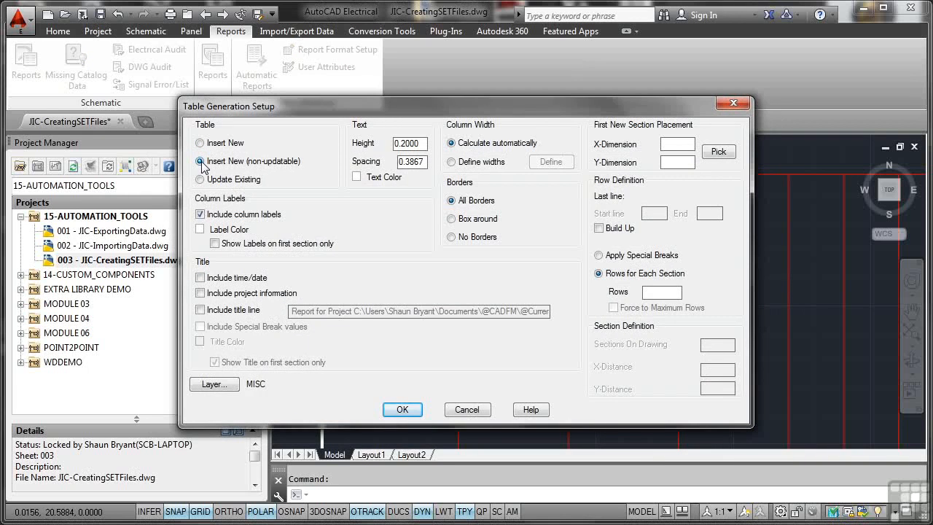
pyautogui.click(199, 143)
pyautogui.click(200, 143)
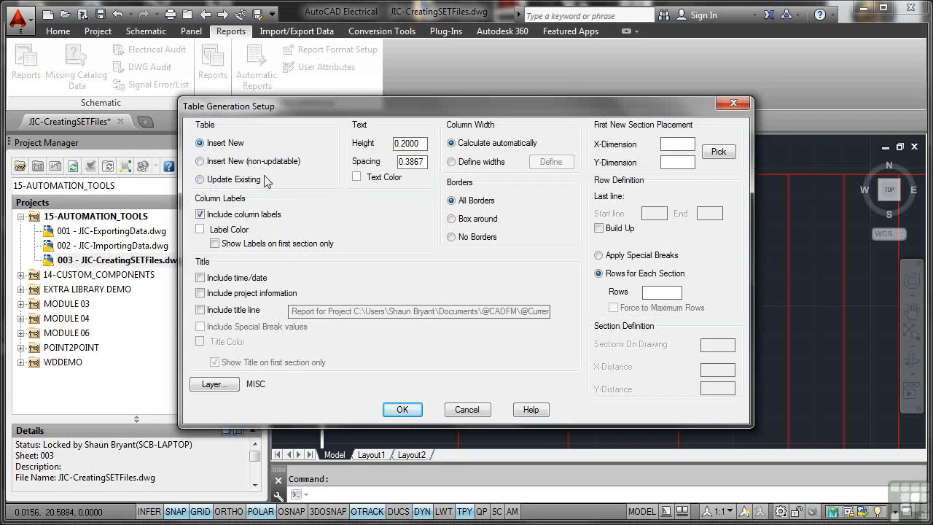
pyautogui.click(200, 229)
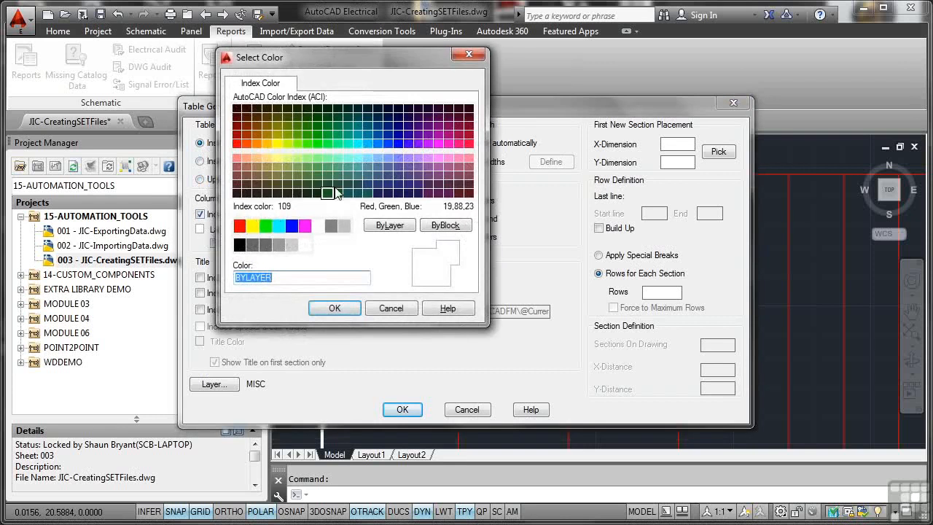
pyautogui.click(368, 143)
pyautogui.click(339, 308)
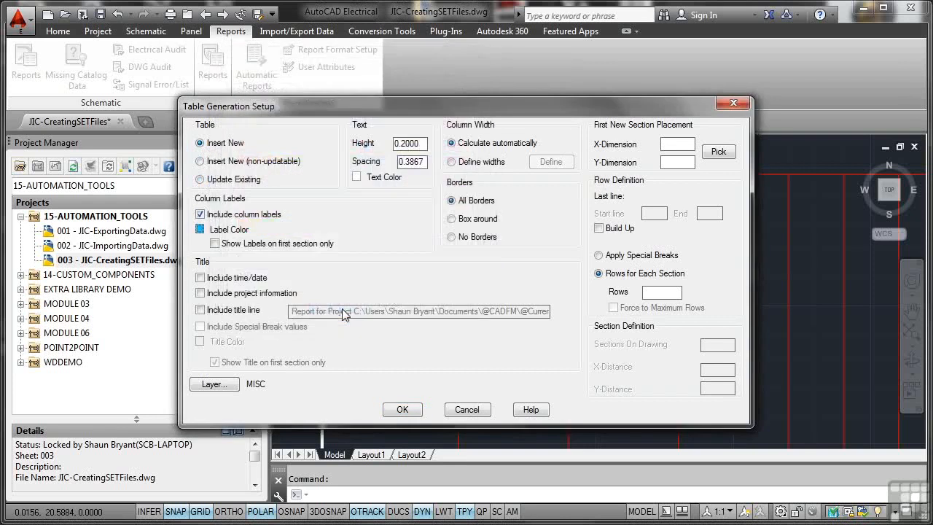
# Step: Include time/date, project information and a title line in the table title, and colour the title red
pyautogui.click(201, 278)
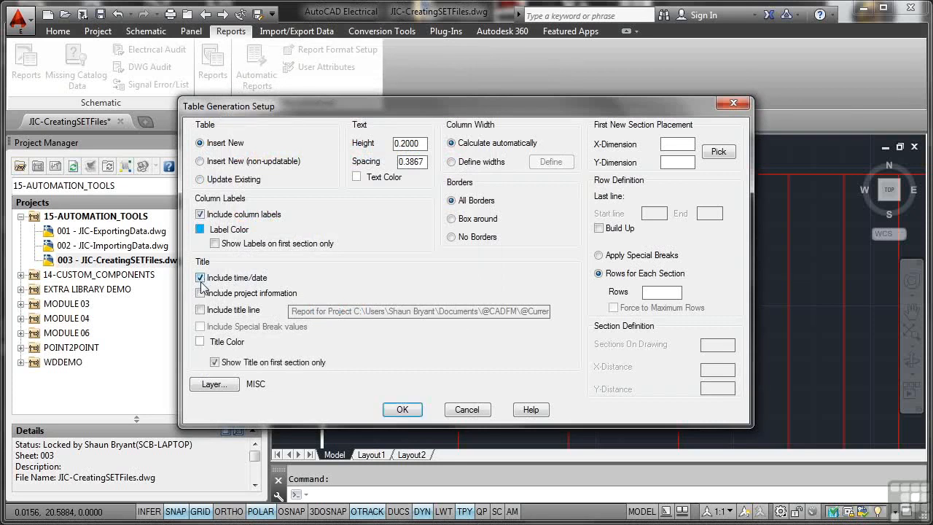
pyautogui.click(200, 294)
pyautogui.click(200, 311)
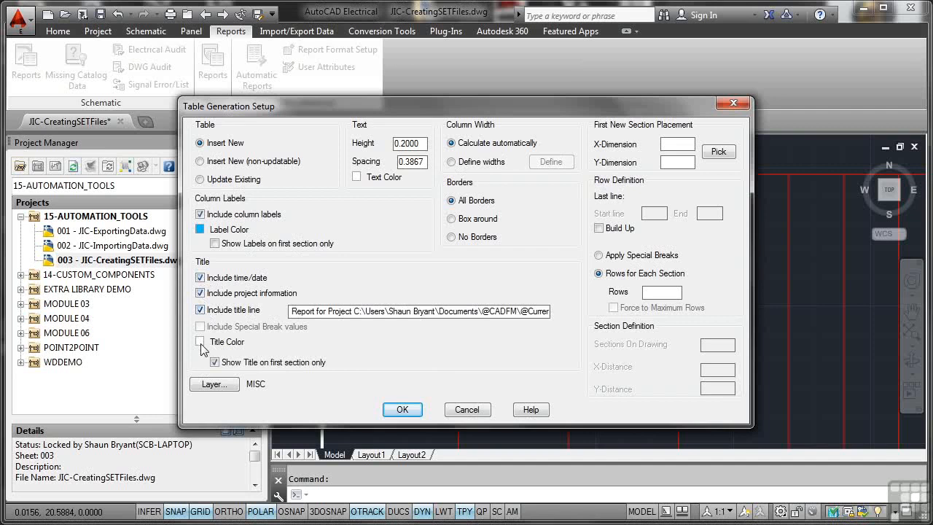
pyautogui.click(200, 342)
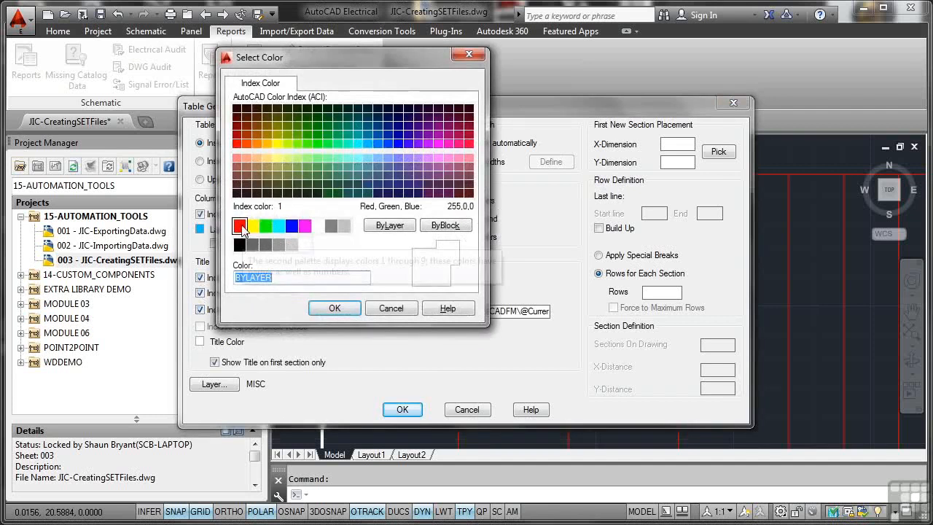
pyautogui.click(239, 226)
pyautogui.click(328, 308)
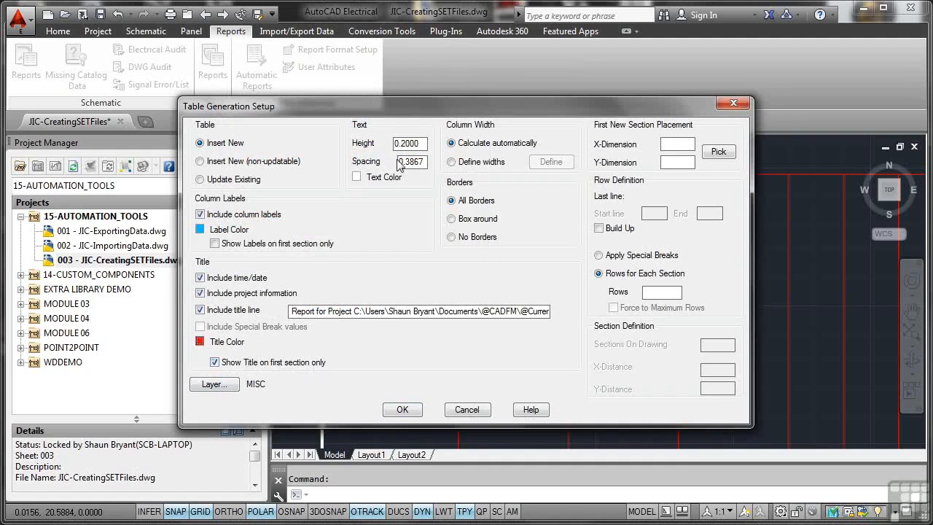
# Step: Set the table's text colour to green, colour index 92
pyautogui.click(357, 177)
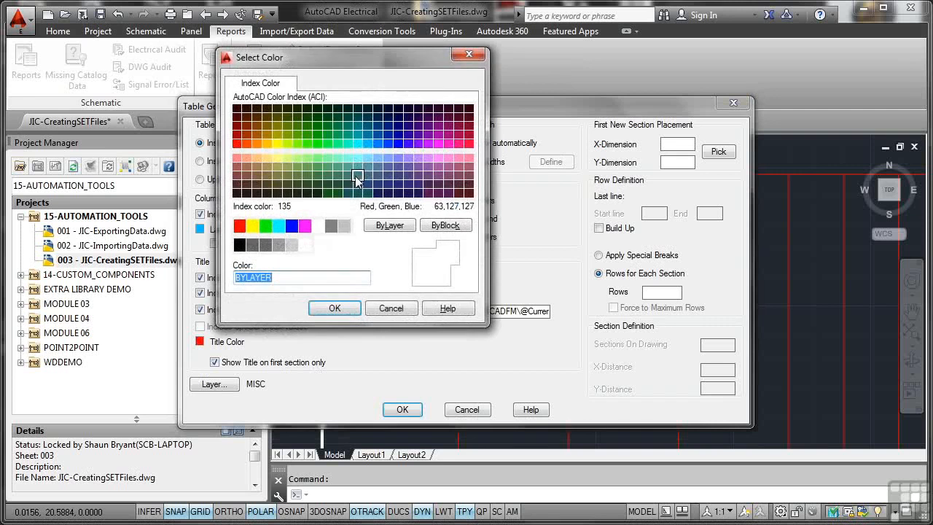
pyautogui.click(318, 138)
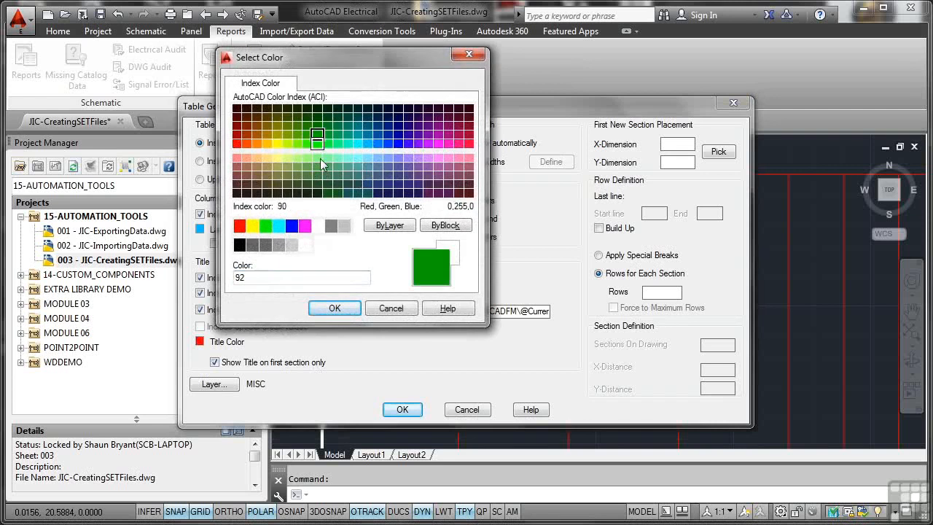
pyautogui.click(334, 308)
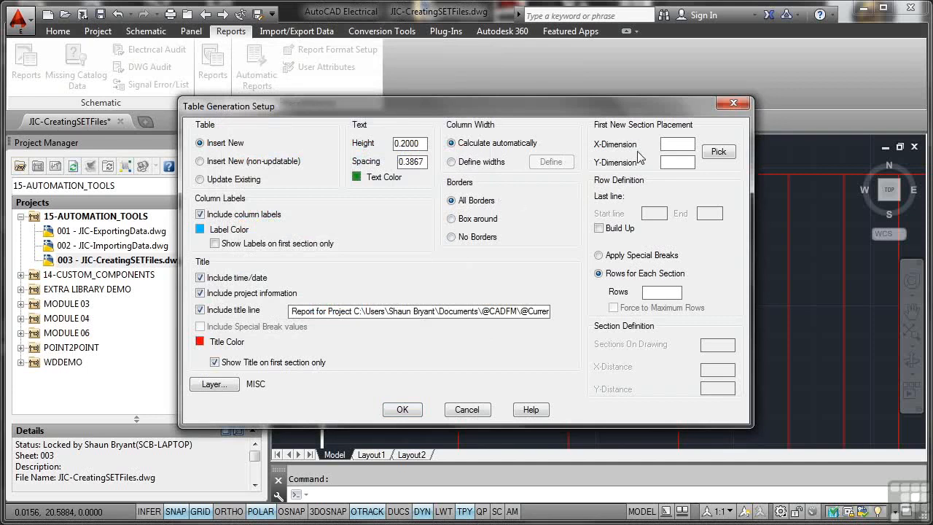
# Step: Place the first new section at X 0, Y 0, keep Rows for Each Section, and accept the table setup
pyautogui.click(679, 146)
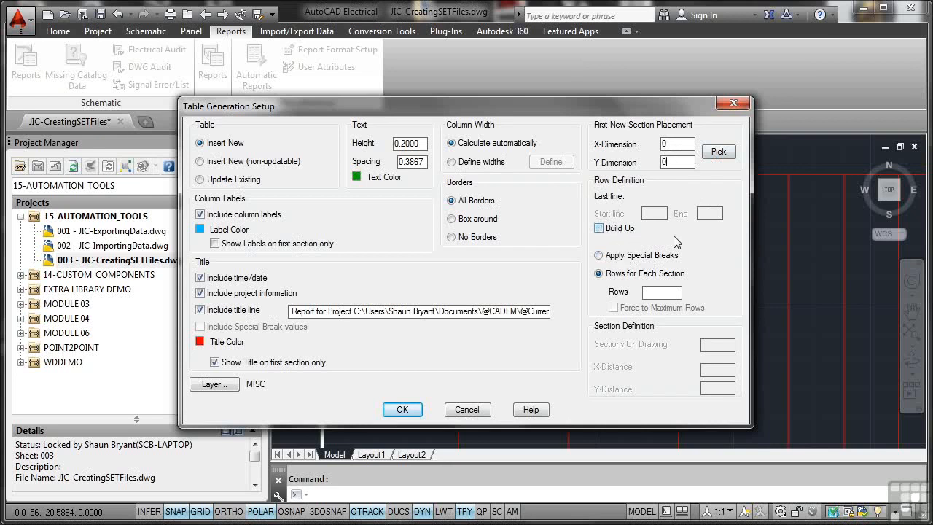
pyautogui.click(605, 255)
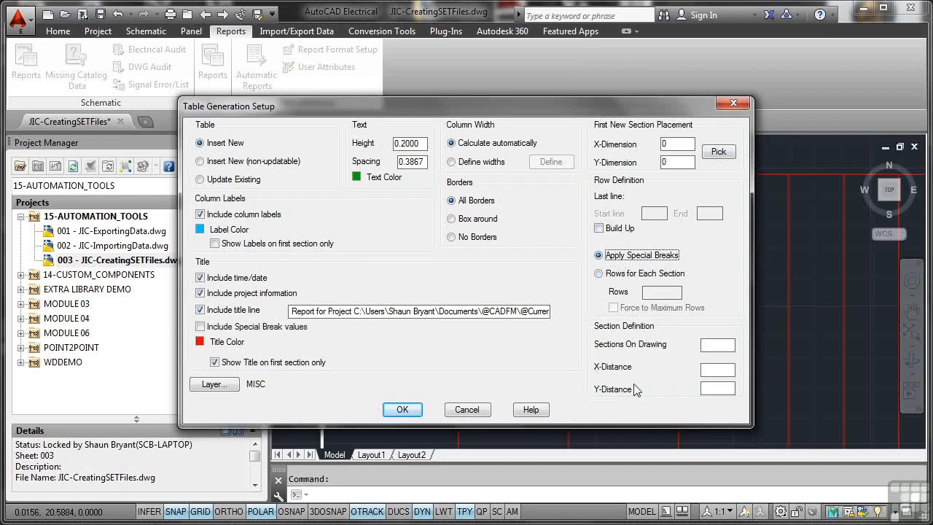
pyautogui.click(599, 273)
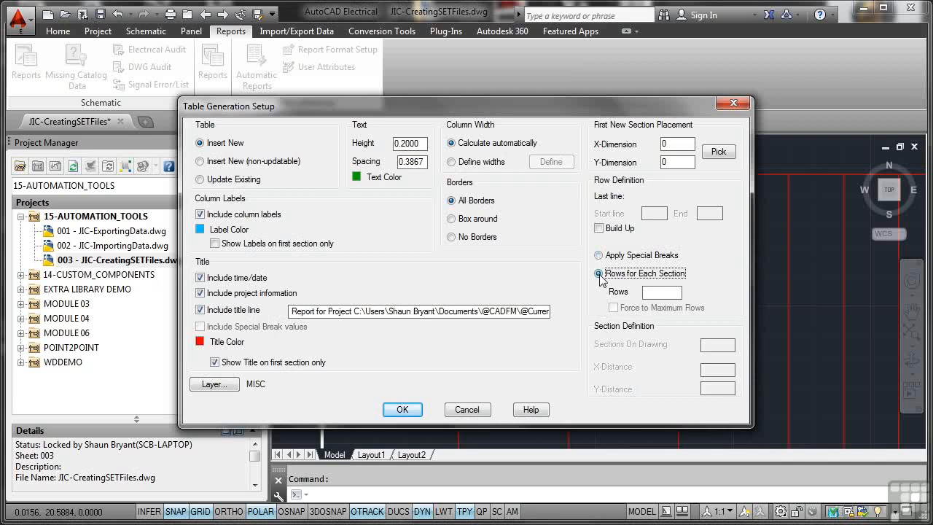
pyautogui.click(408, 409)
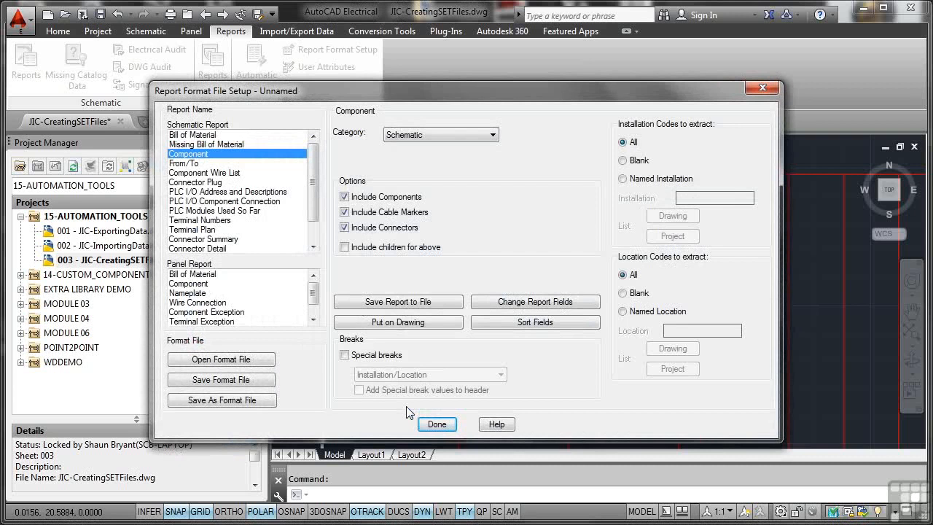
# Step: Replace the table's title line text with "Component Report1" and accept the table setup
pyautogui.click(397, 322)
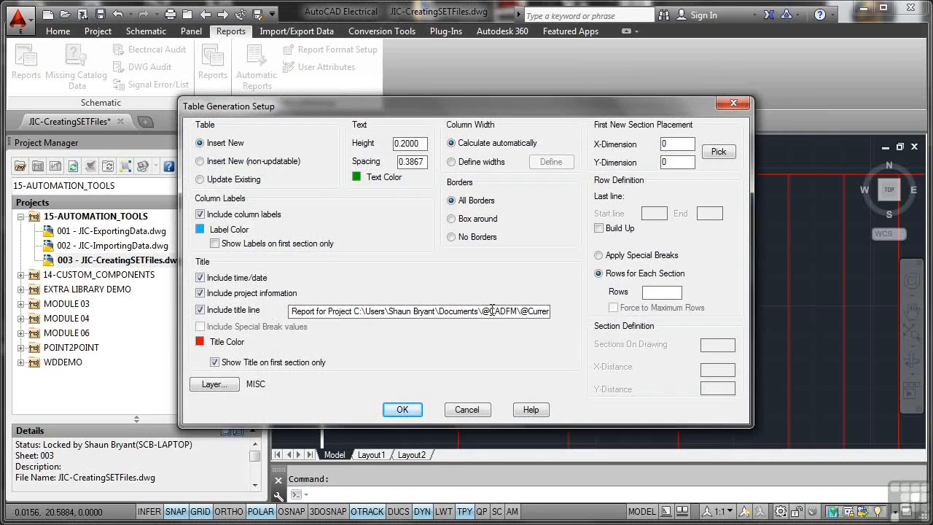
pyautogui.tripleClick(302, 314)
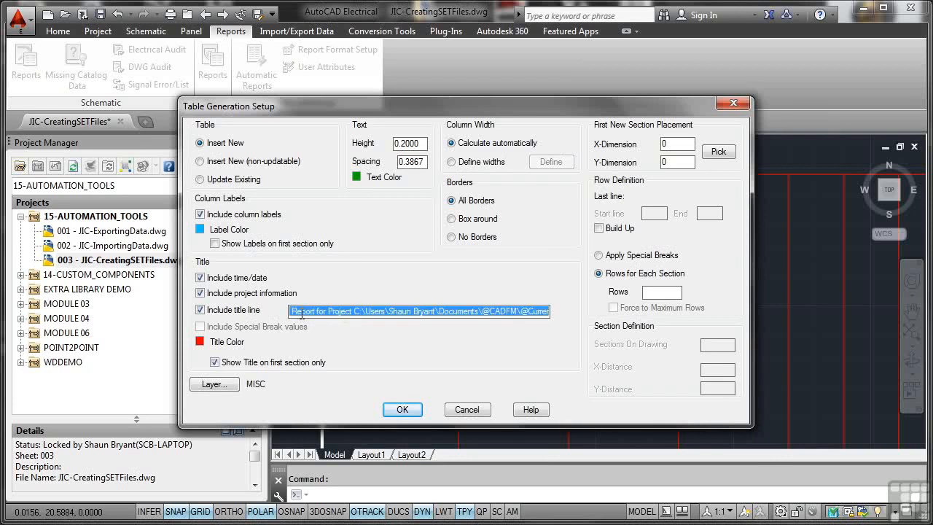
pyautogui.press('BackSpace')
pyautogui.write('Component Report1')
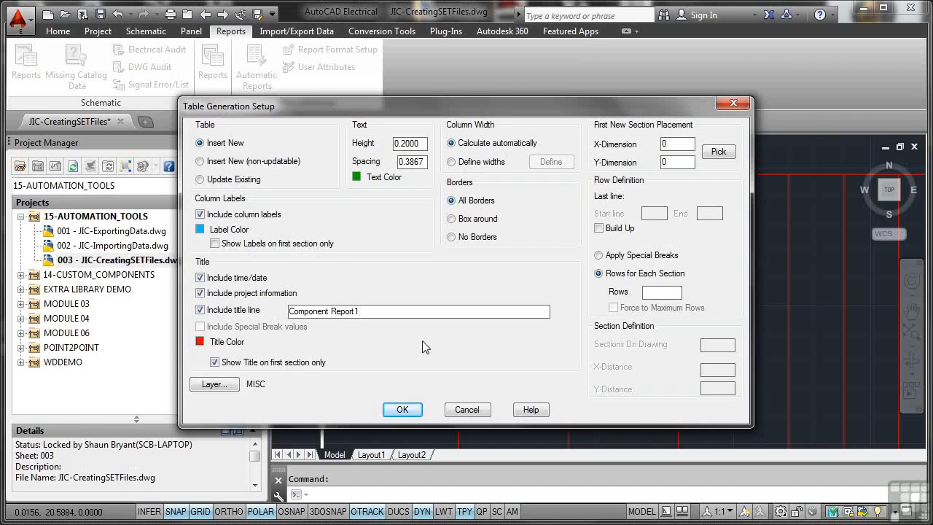
pyautogui.click(403, 410)
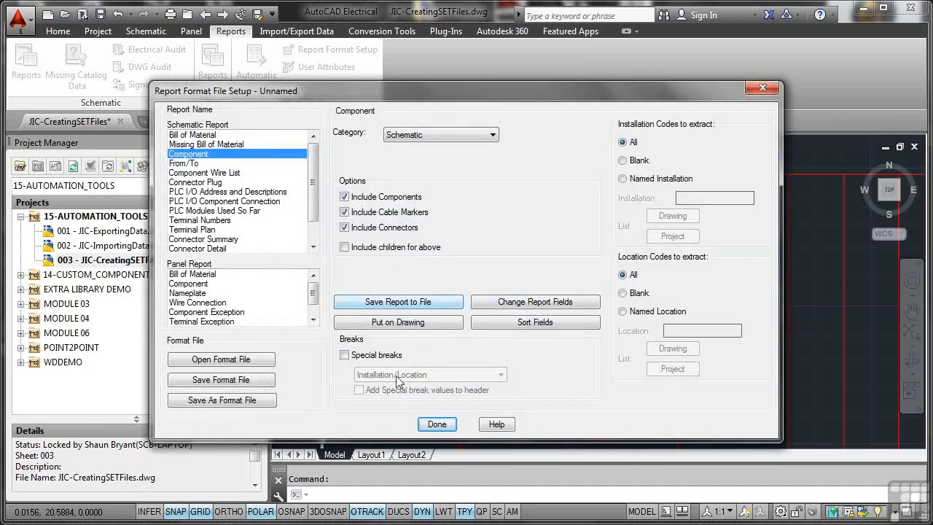
# Step: Save the report format as a new .set file named compreport1 in the User folder and finish the format setup
pyautogui.click(244, 401)
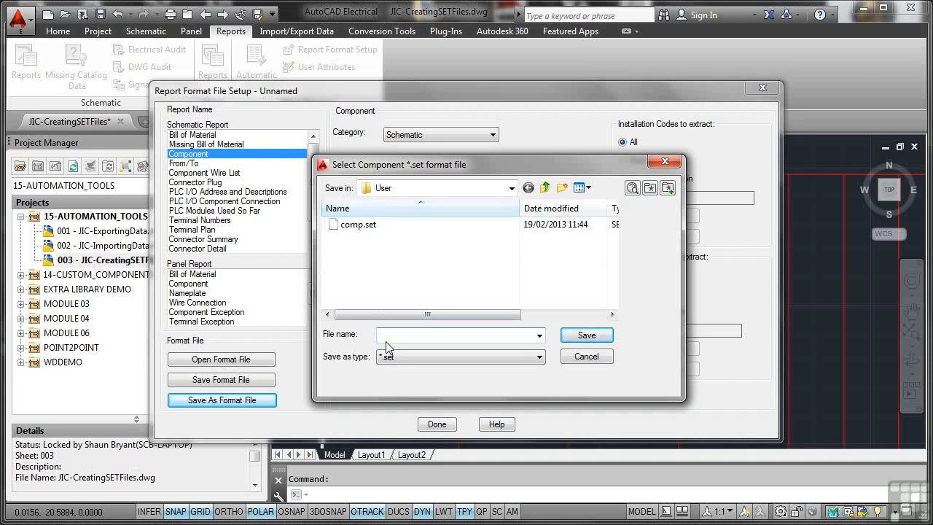
pyautogui.write('compreport1')
pyautogui.click(576, 337)
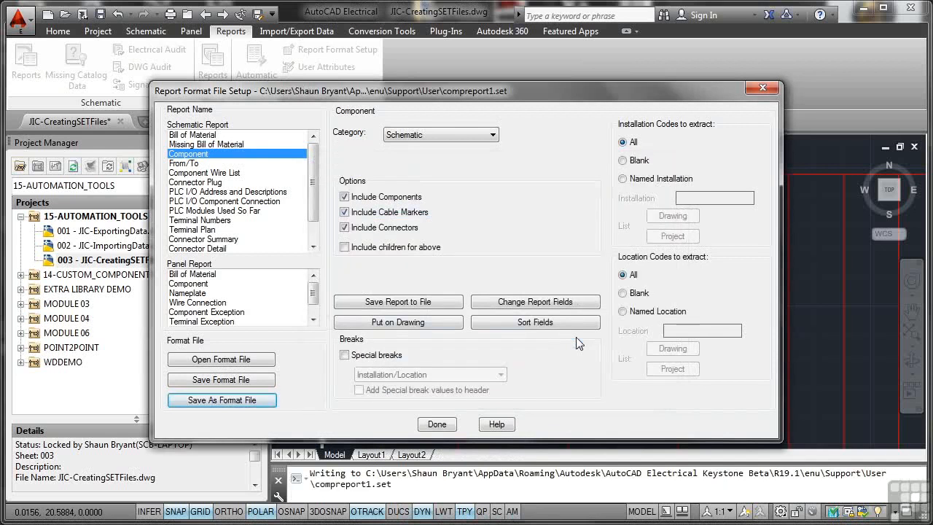
pyautogui.click(438, 424)
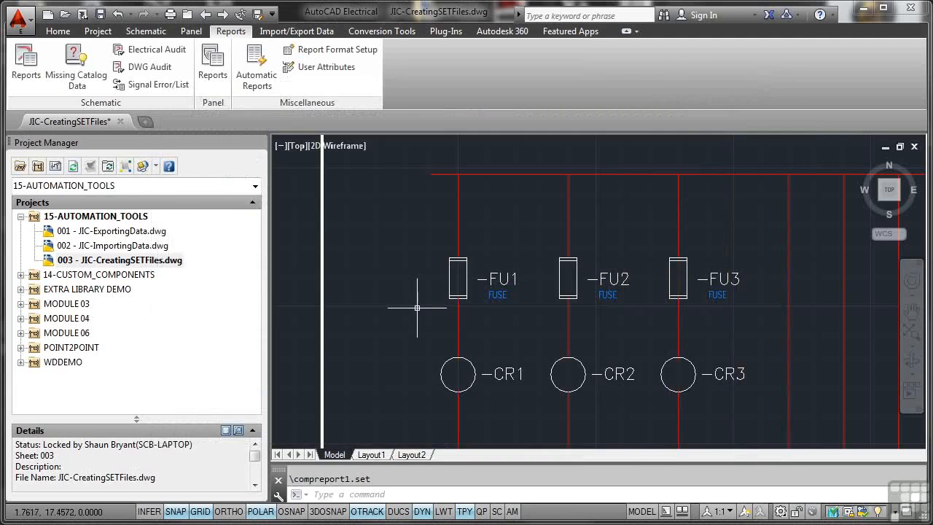
# Step: Start an automatic report selection and set the Support/User folder as the location of the format files
pyautogui.click(259, 83)
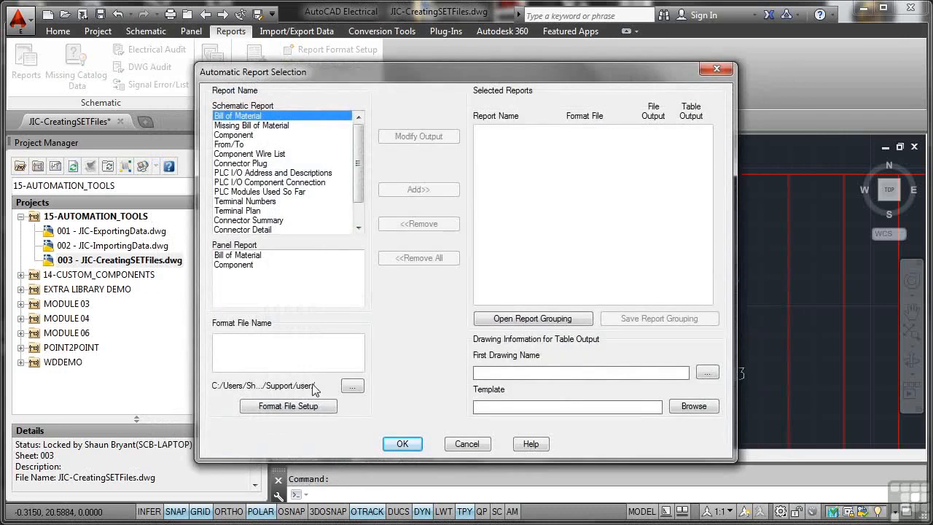
pyautogui.click(352, 387)
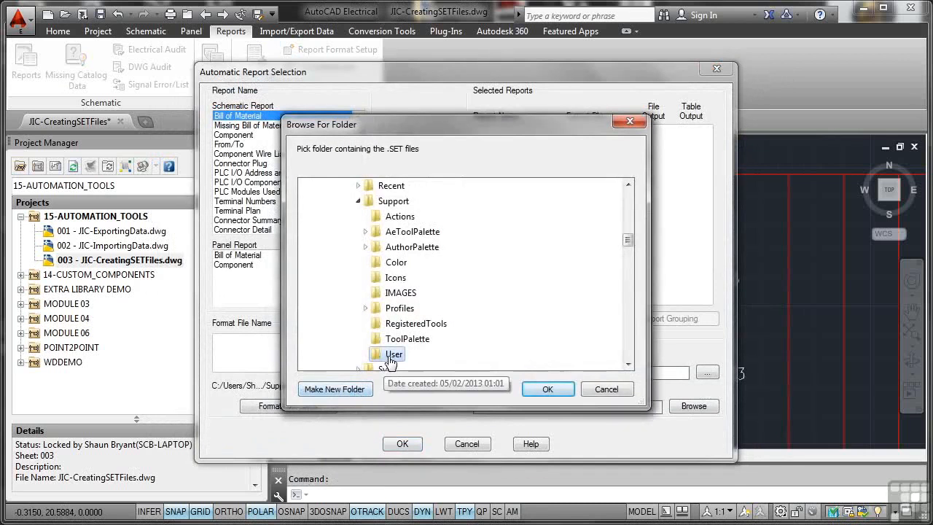
pyautogui.click(546, 390)
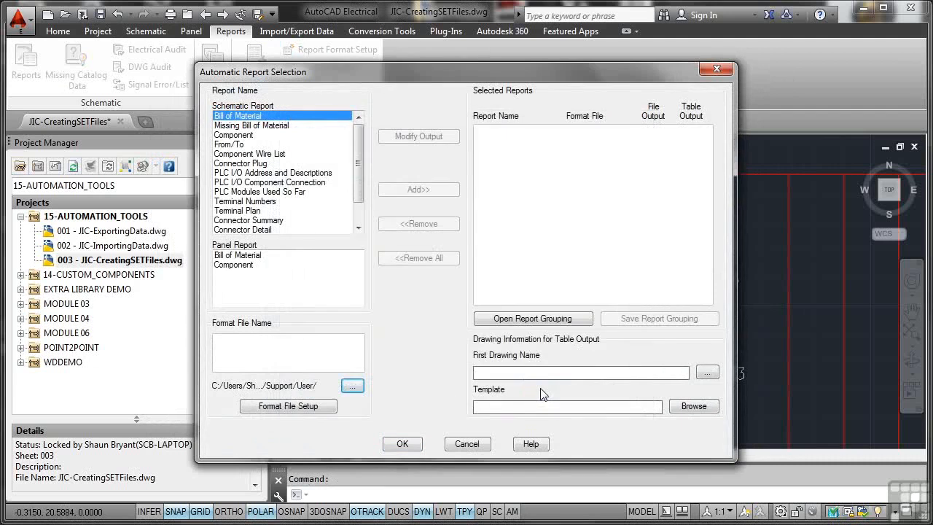
# Step: Add the schematic Component report with the compreport1.set format file to the selected reports
pyautogui.click(250, 136)
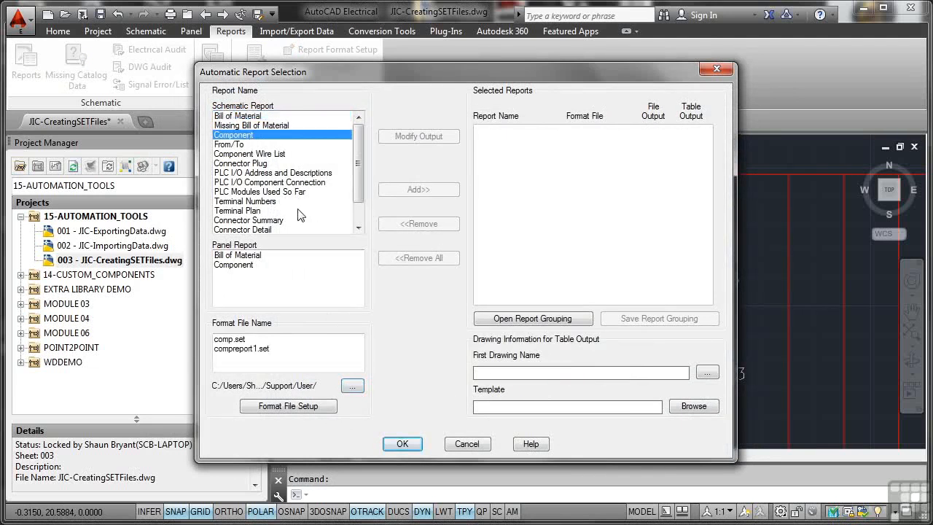
pyautogui.click(238, 350)
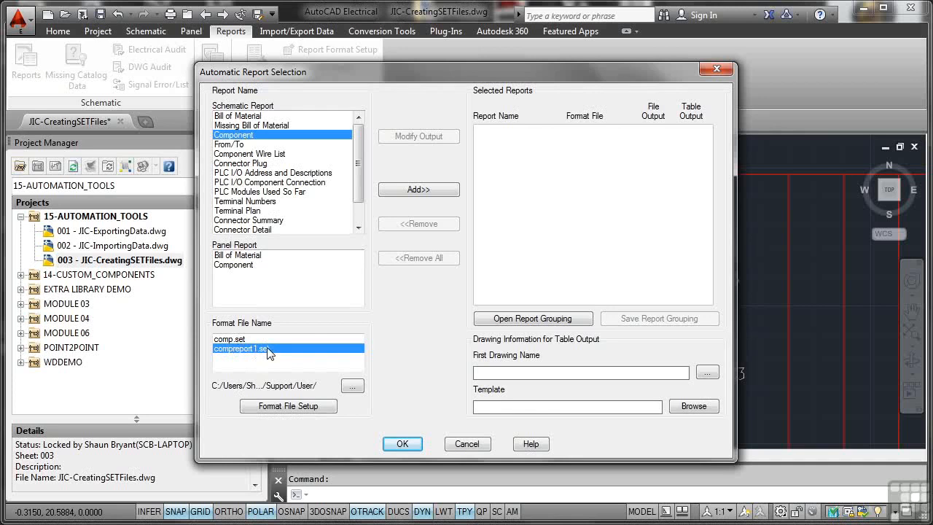
pyautogui.click(423, 193)
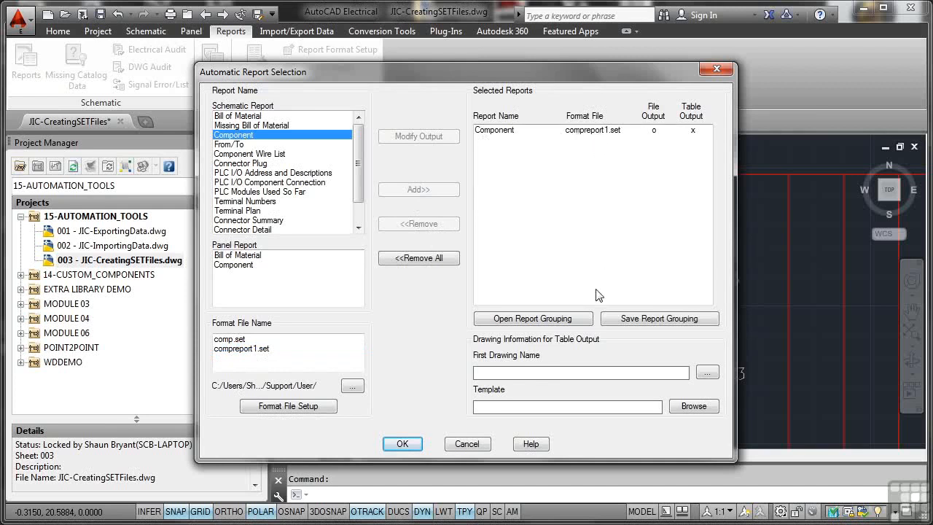
# Step: Name the first table output drawing "JIC-Component Report 1" and generate the report, agreeing to save the current drawing
pyautogui.click(536, 370)
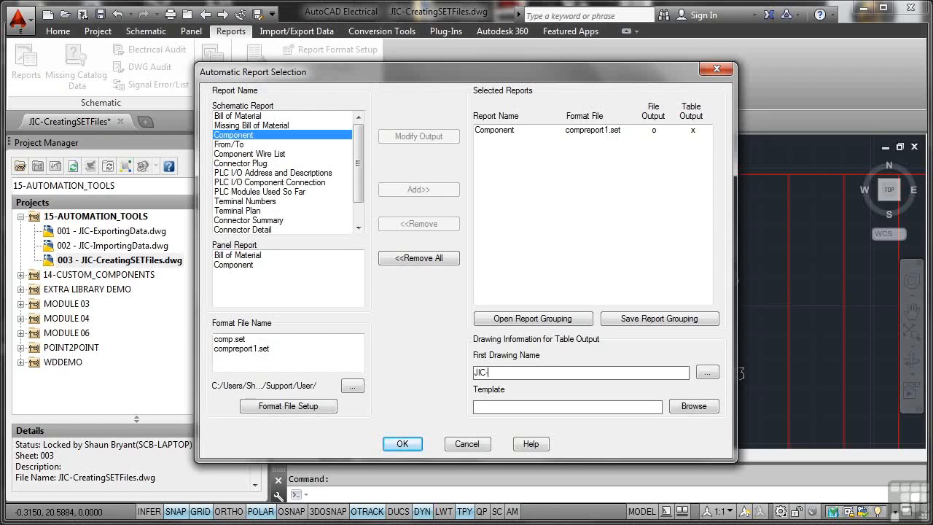
pyautogui.write('JIC-Component Report 1')
pyautogui.click(402, 443)
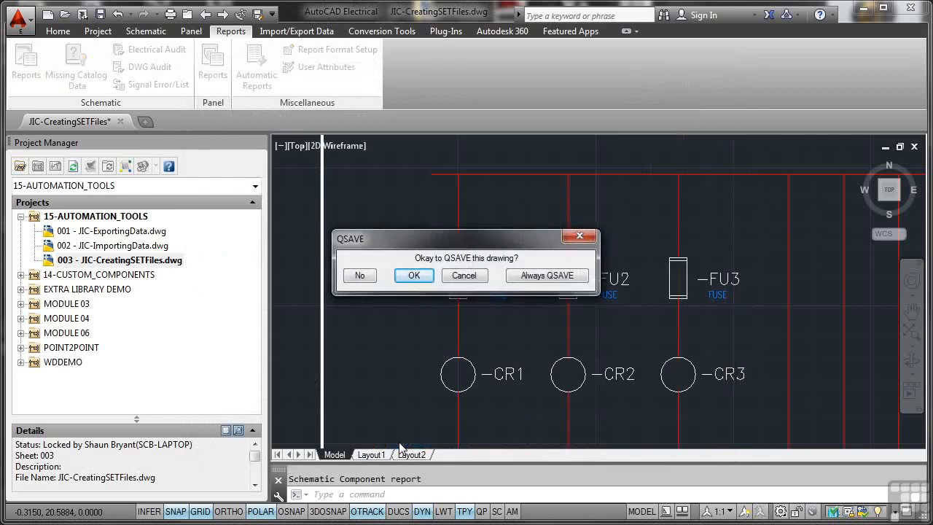
pyautogui.click(414, 276)
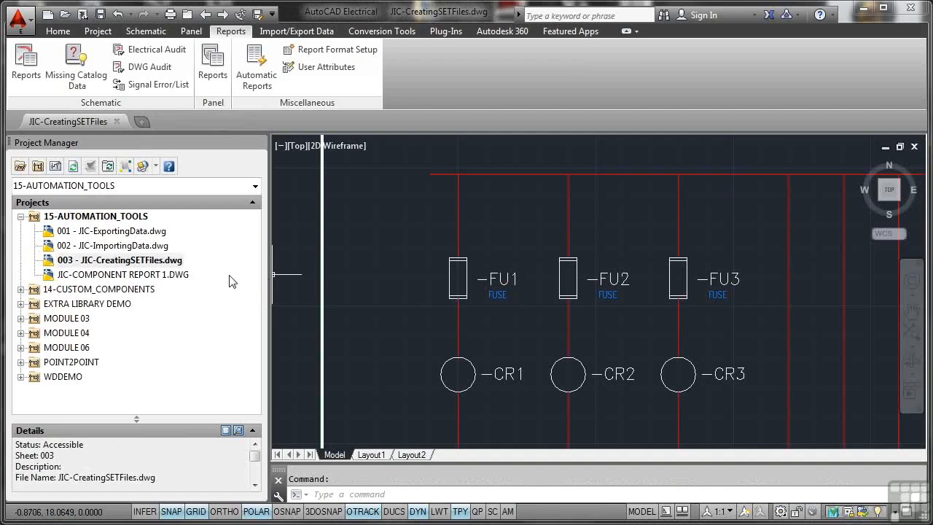
# Step: Open JIC-COMPONENT REPORT 1.DWG from the 15-AUTOMATION_TOOLS project and view the generated component table
pyautogui.click(130, 275)
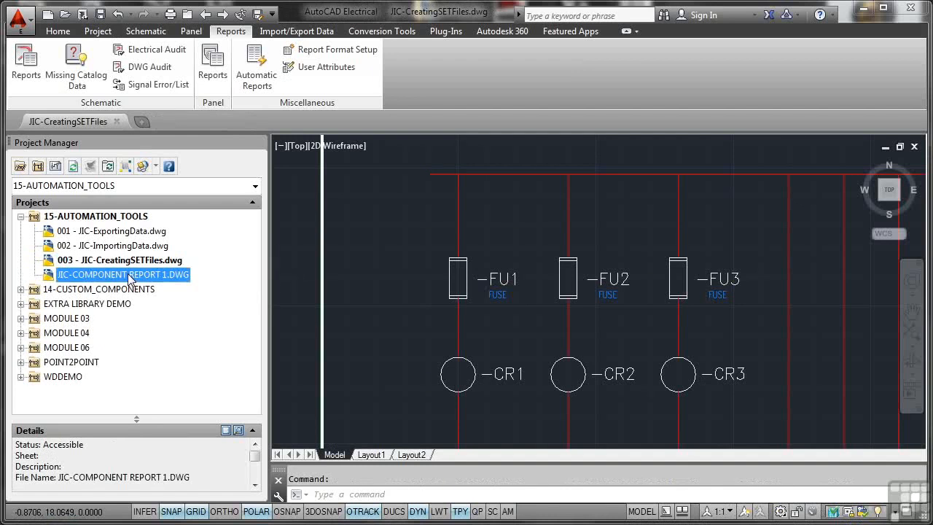
pyautogui.doubleClick(131, 276)
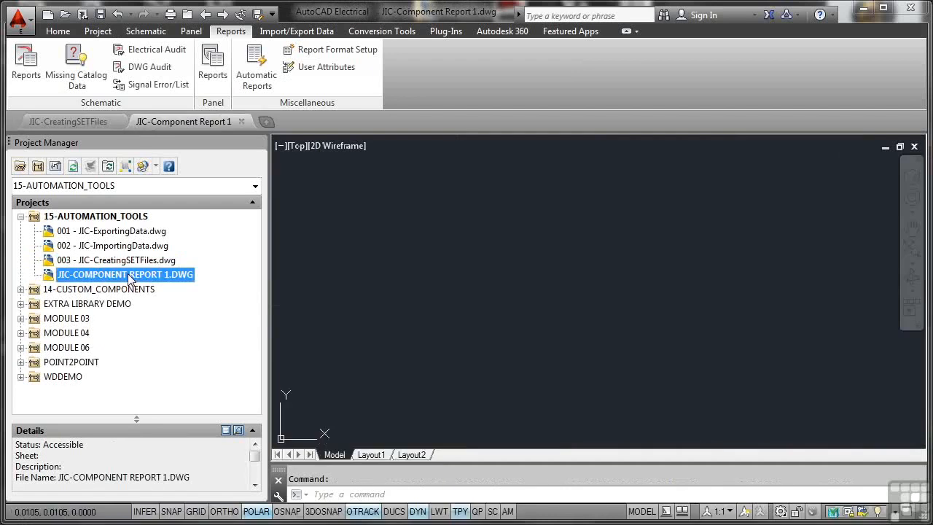
pyautogui.middleClick(523, 251)
pyautogui.middleClick(523, 252)
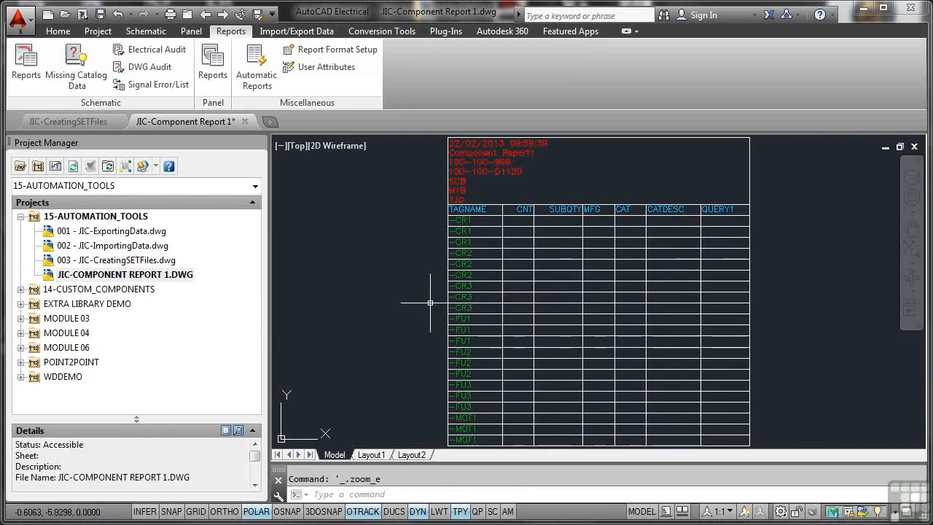
# Step: Set the sheet value of JIC-COMPONENT REPORT 1.DWG to 000 and move the drawing to the start of the project's drawing list
pyautogui.click(137, 277)
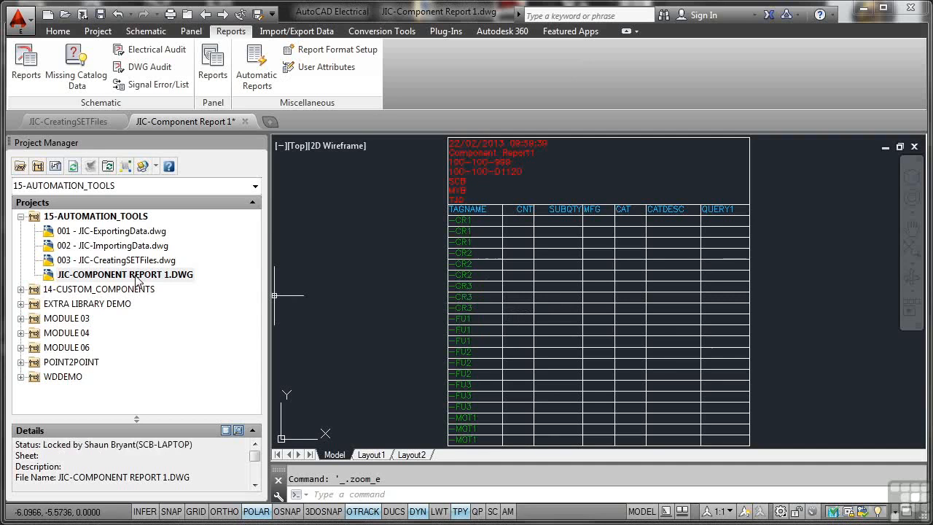
pyautogui.rightClick(137, 279)
pyautogui.moveTo(186, 399)
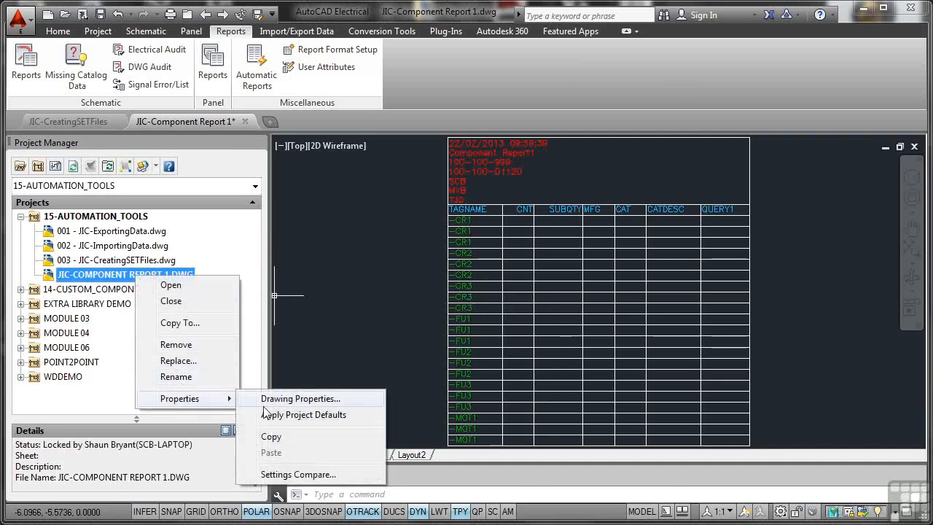
pyautogui.click(285, 399)
pyautogui.click(339, 376)
pyautogui.write('000')
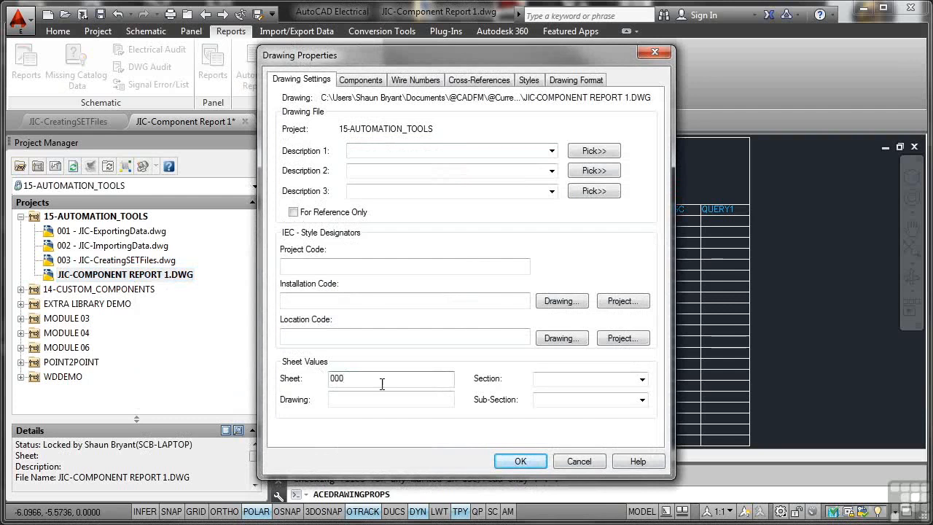
pyautogui.click(517, 458)
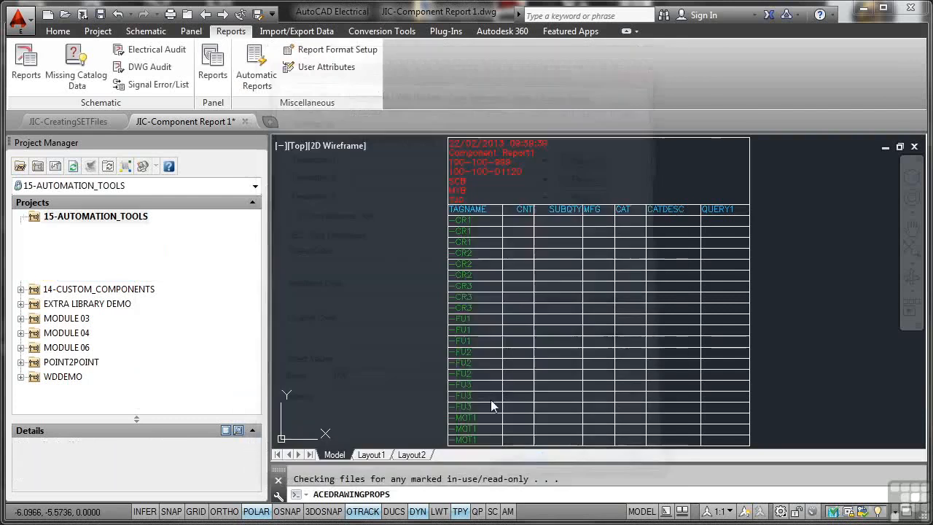
pyautogui.moveTo(153, 276); pyautogui.dragTo(150, 226)
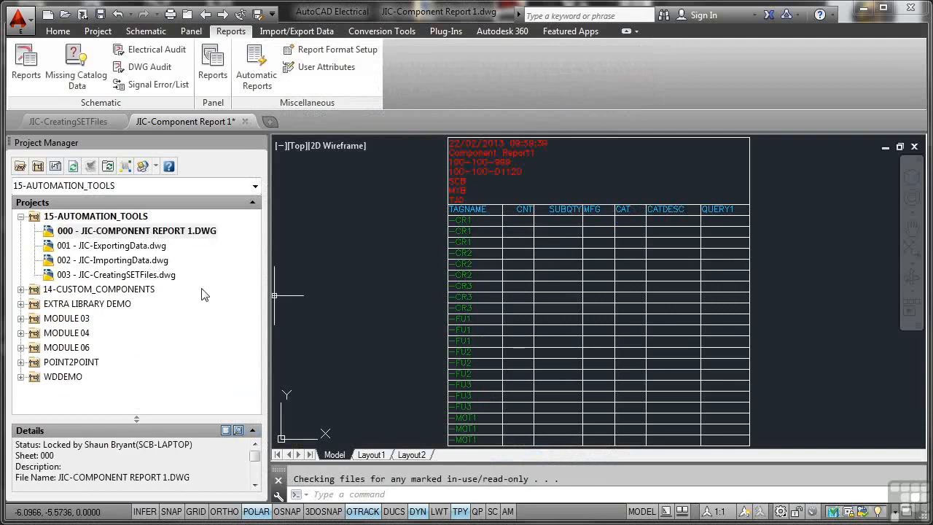